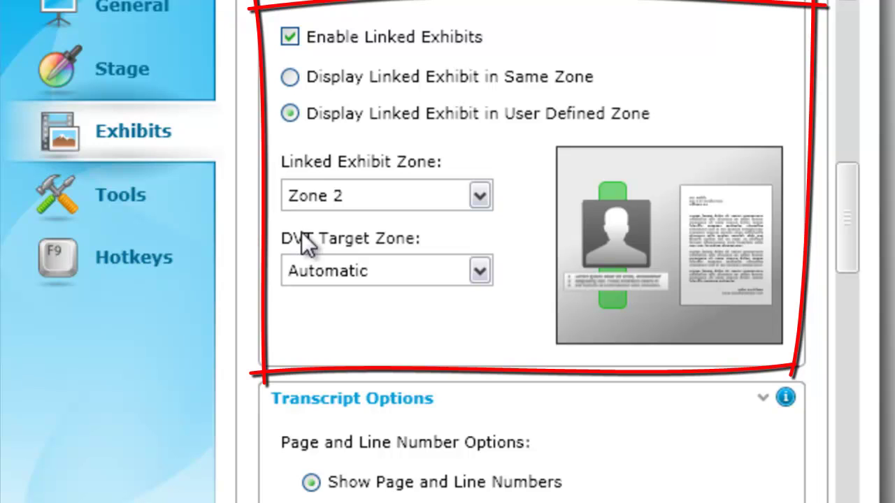
- Try DVT target zones Zone 1 and Zone 5, then display linked exhibits in the same zone
click(480, 270)
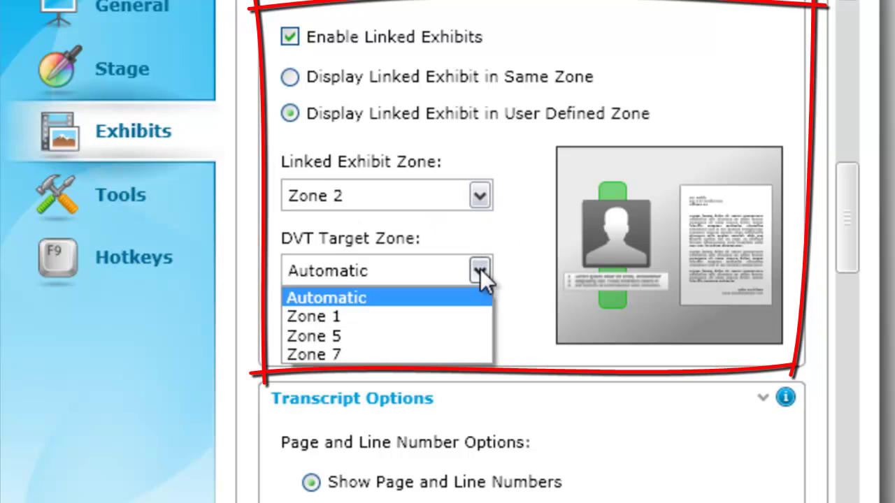
click(427, 315)
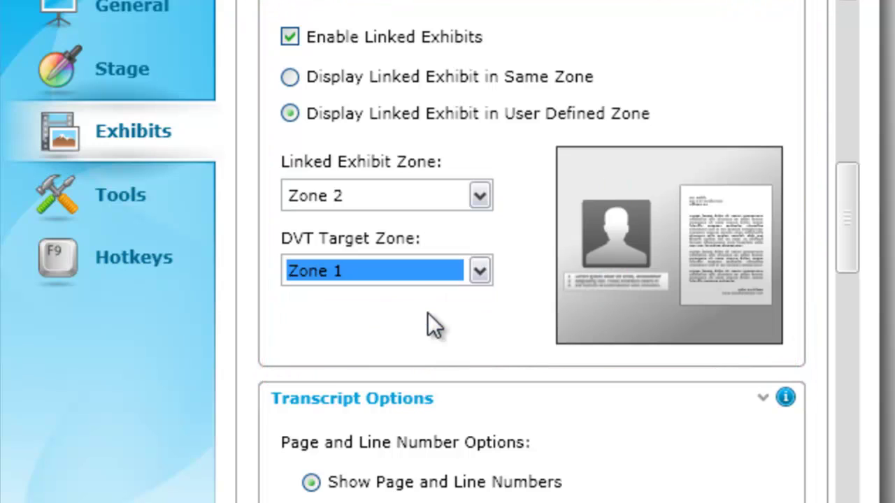
click(478, 273)
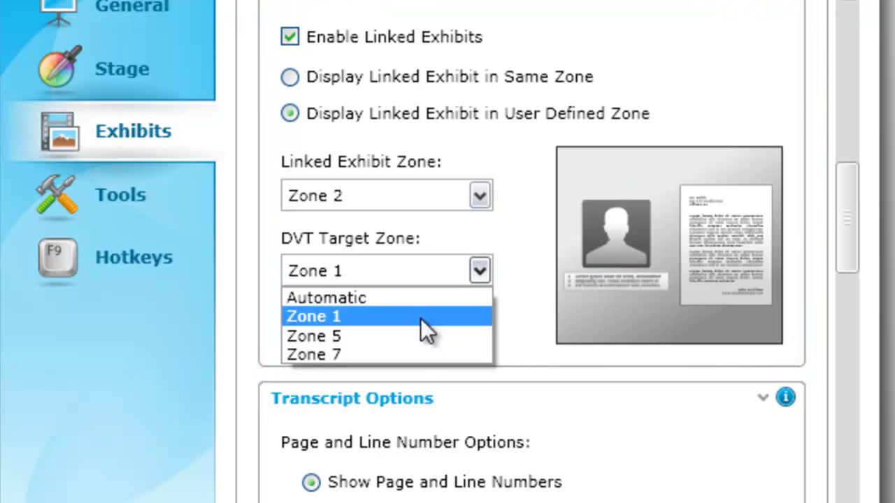
click(413, 349)
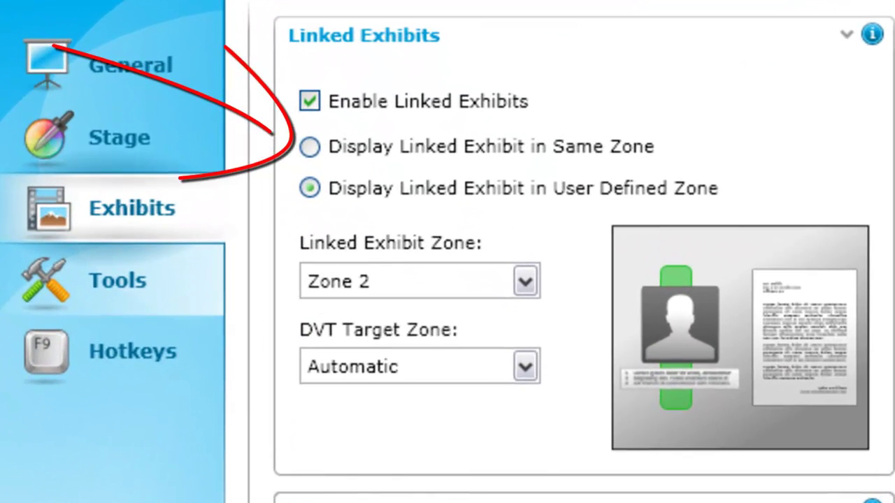
click(311, 148)
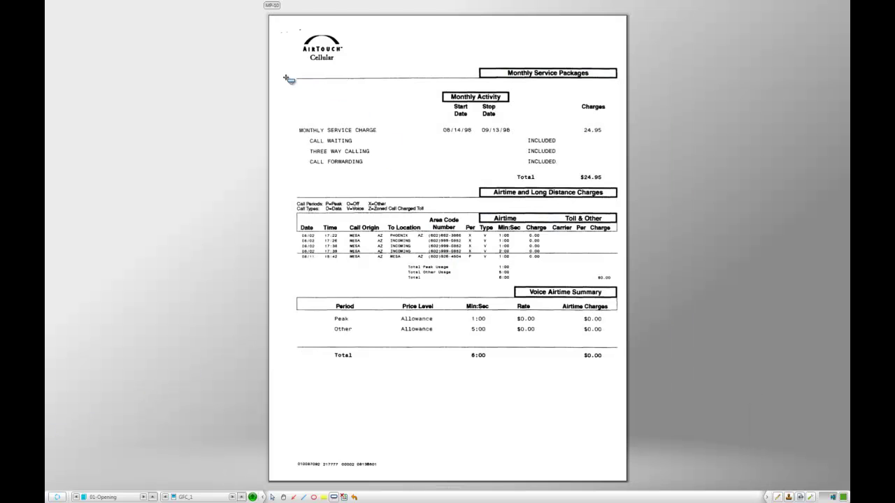
- Drag a highlight rectangle over the bill's Monthly Activity section
drag(290, 79, 619, 193)
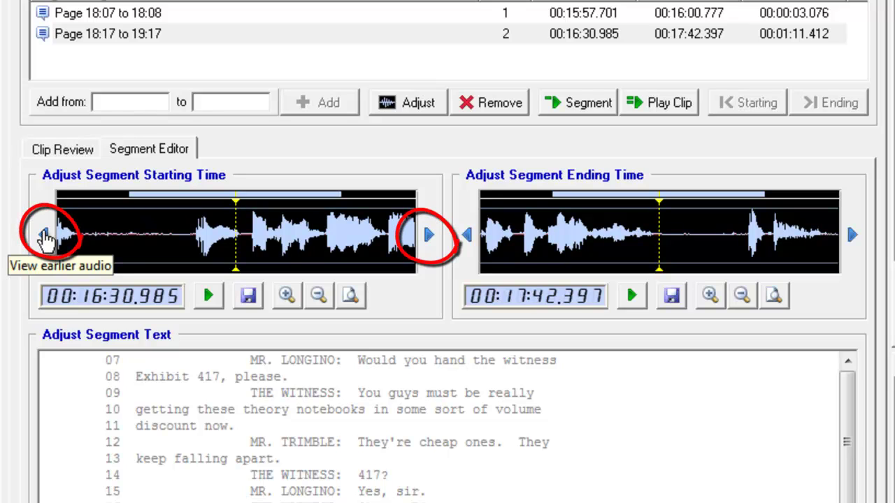
- Shift the start waveform to earlier audio, then later, so the start reads 00:16:28.485
click(44, 236)
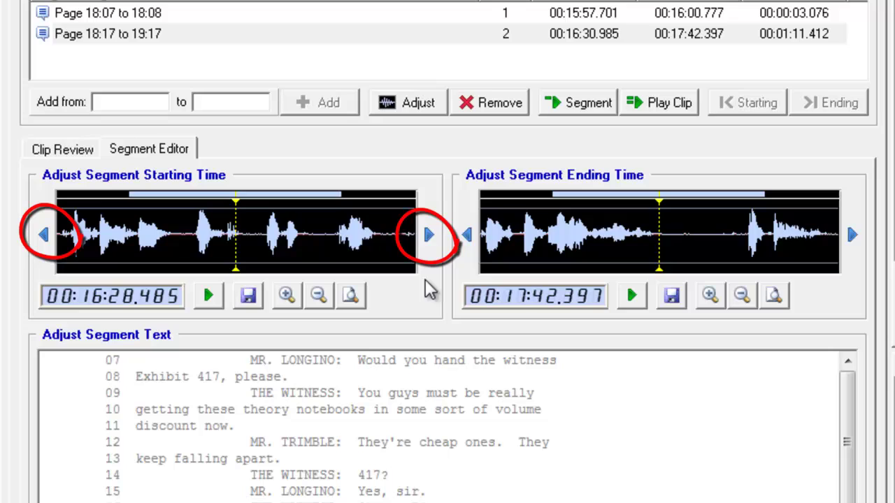
click(428, 234)
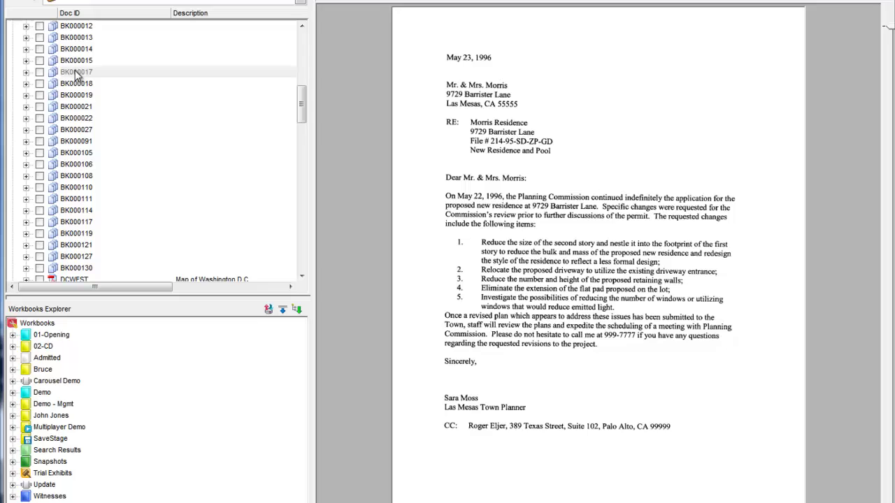
- Select BK000017 through BK000027 and set up a separate PDF for each document
click(170, 119)
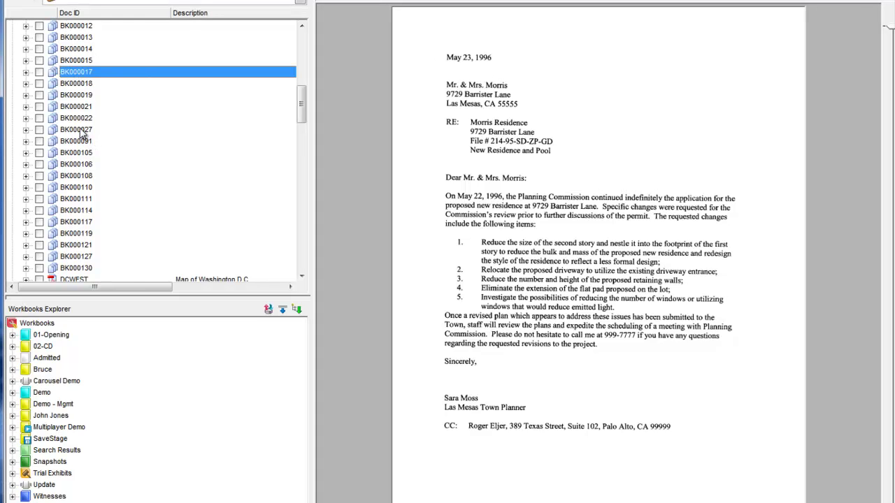
shift+click(79, 129)
right_click(64, 92)
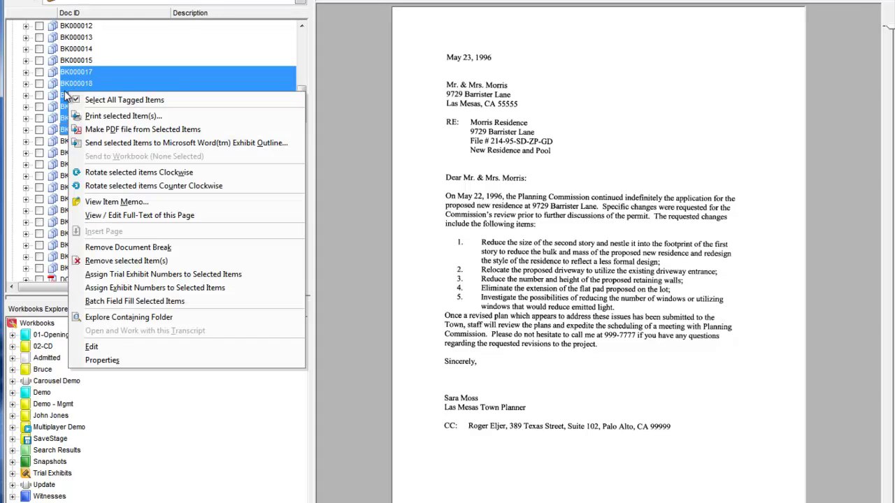
click(82, 130)
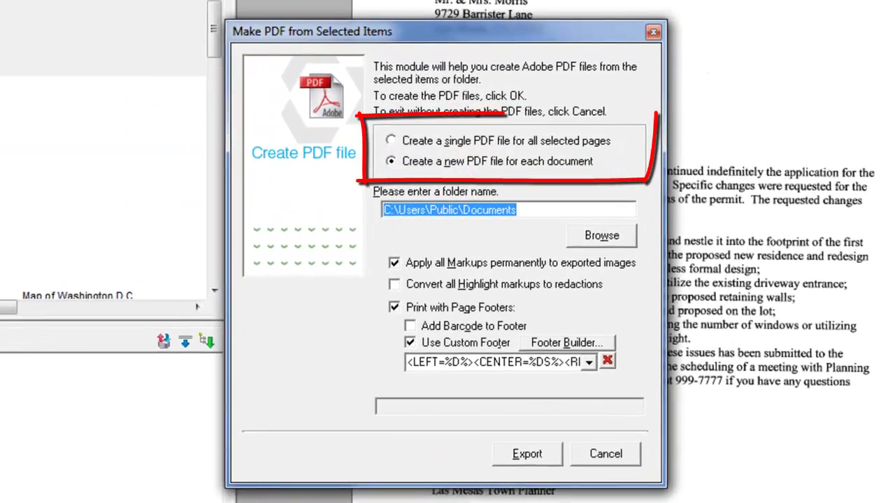
click(389, 137)
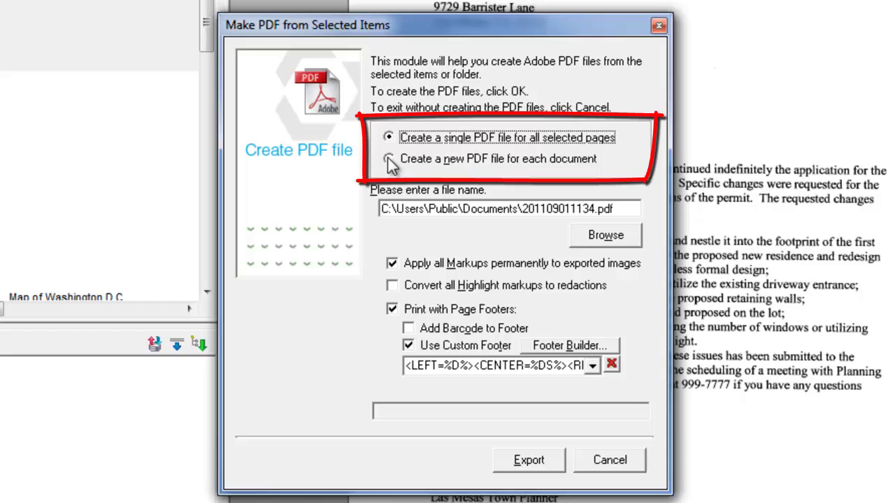
click(388, 160)
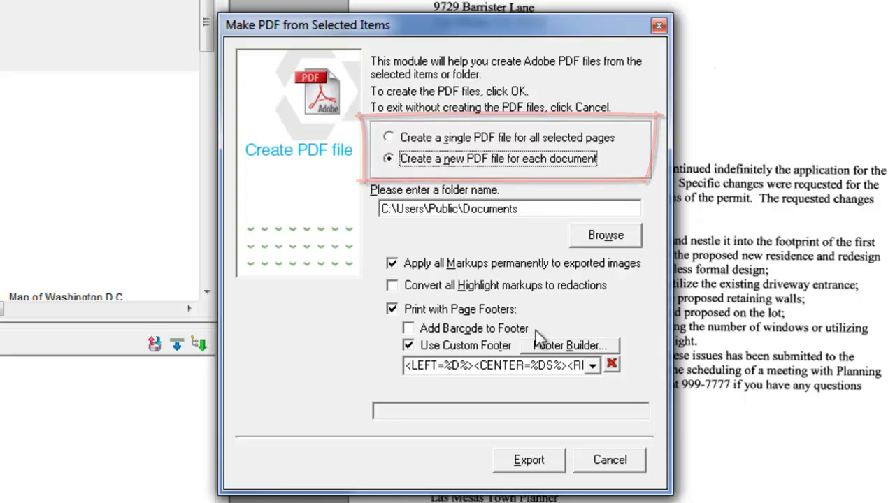
- Build the PDF footer with %D% on the left, %DS% in the middle and %P% on the right
click(570, 346)
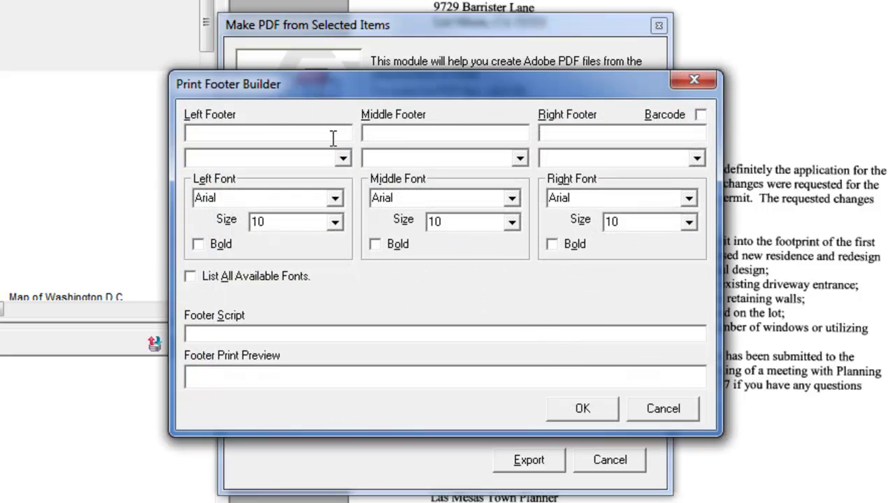
click(343, 158)
click(301, 189)
click(436, 157)
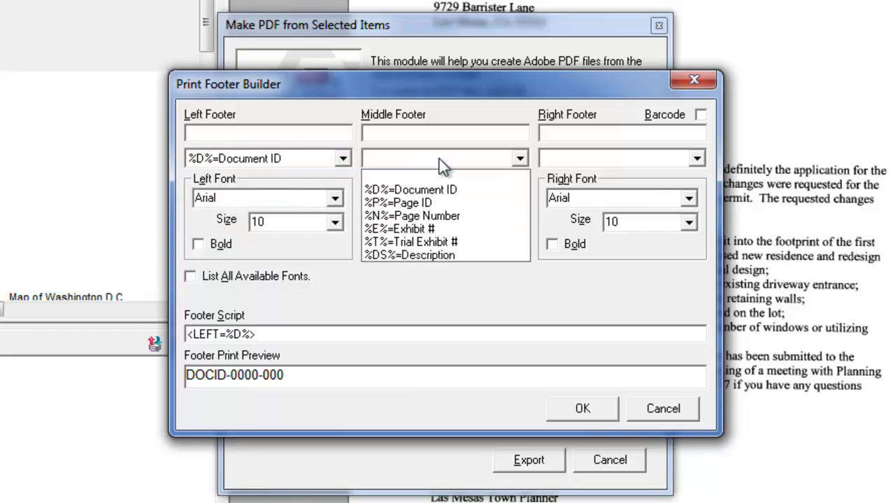
click(441, 252)
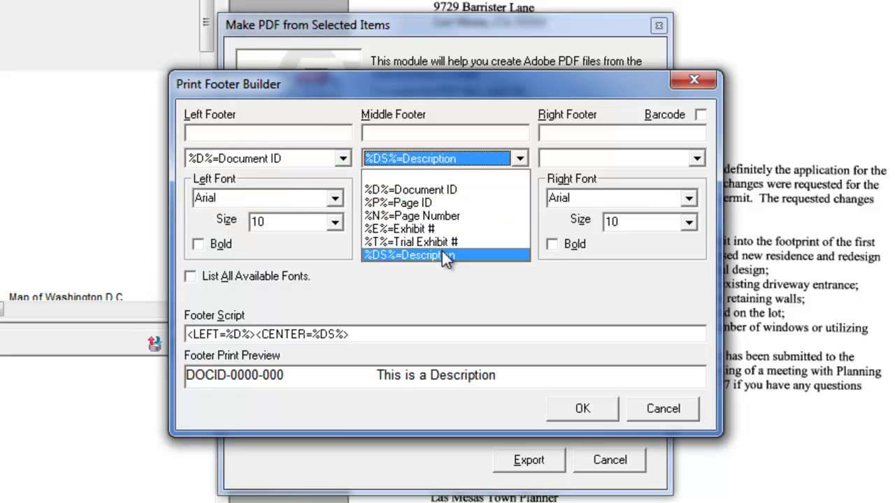
click(595, 157)
click(600, 202)
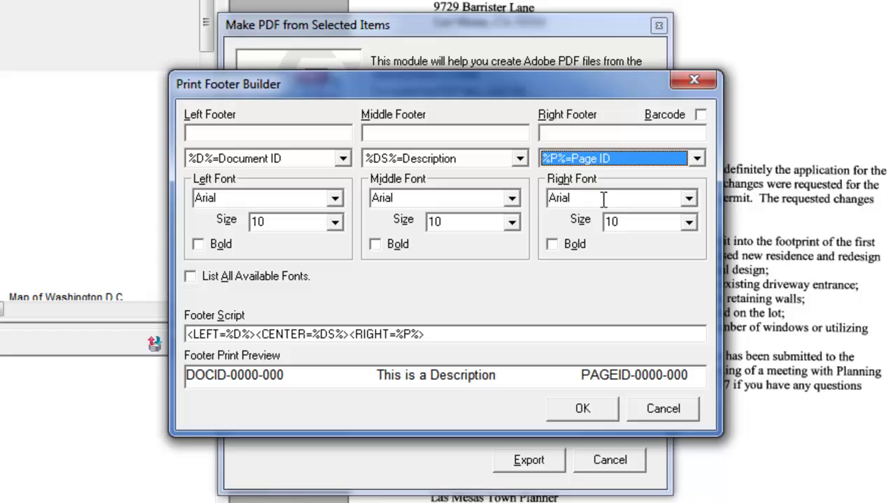
click(580, 408)
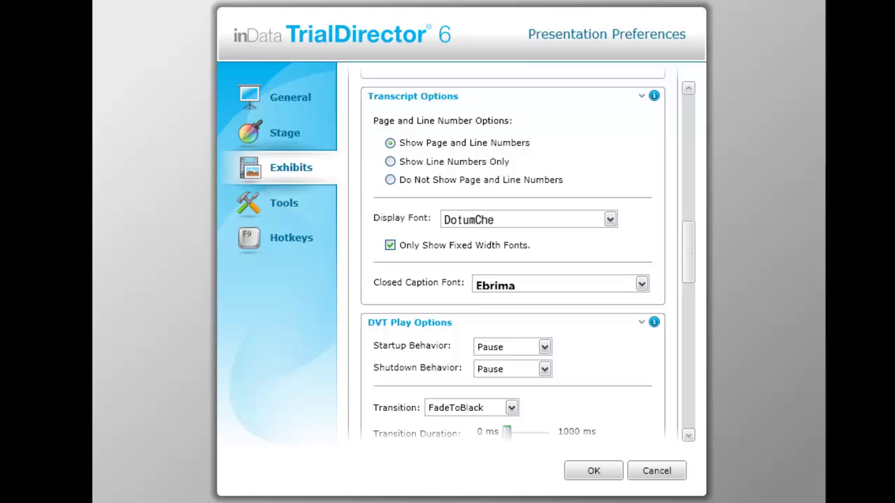
- Switch transcript numbering to line numbers only, then to no page or line numbers
click(389, 162)
click(390, 181)
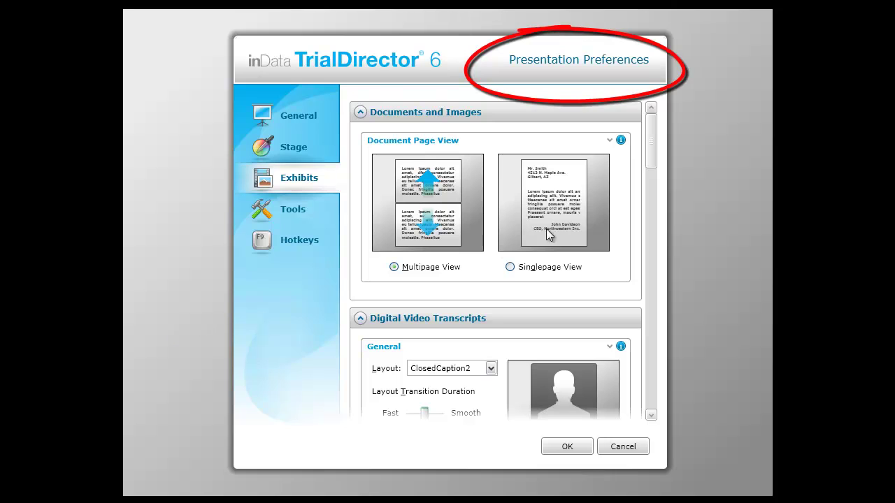
- Set DVT transitions to CrossFade with a duration of about 111 ms
drag(653, 138, 655, 274)
click(494, 250)
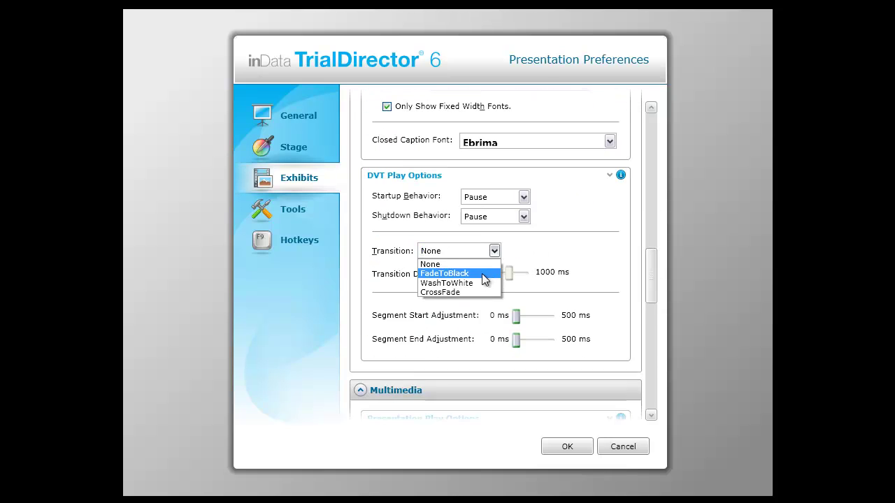
click(476, 292)
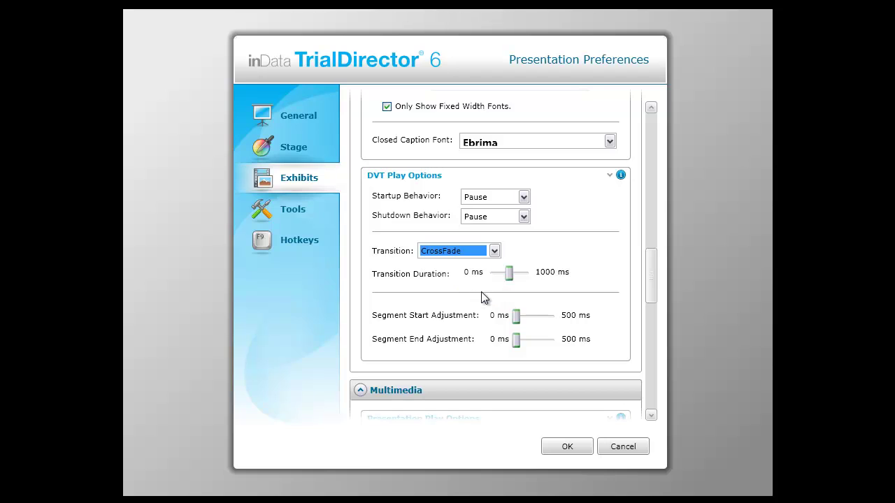
mouse_move(510, 278)
mouse_down()
mouse_move(482, 280)
mouse_move(508, 278)
mouse_up()
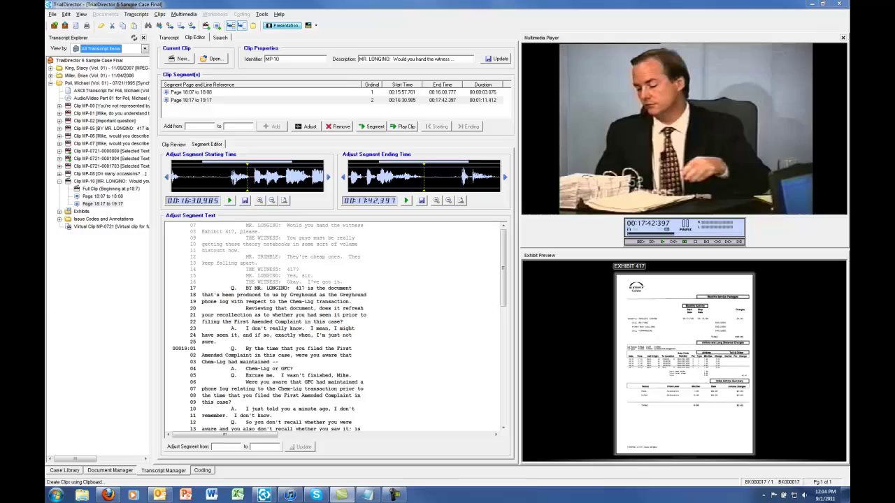
- Create clip MP-01 described 'Phone Log' from the clipboard, pasting the copied segment times
click(160, 14)
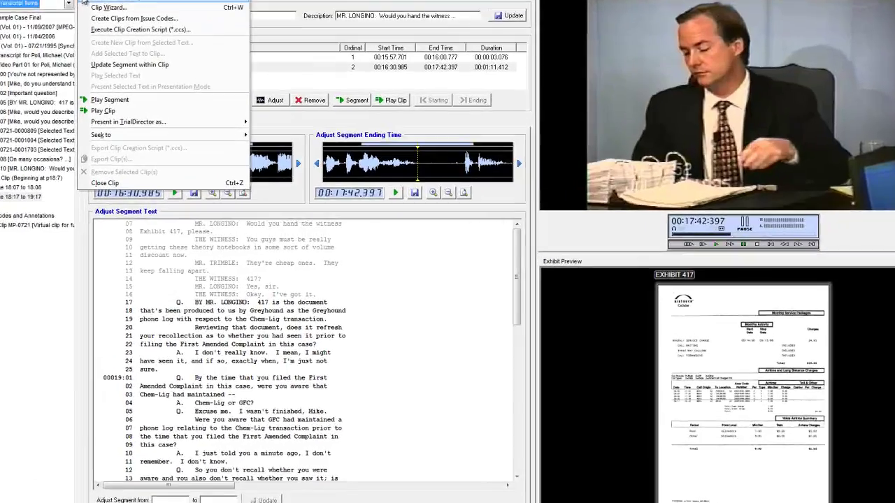
click(84, 3)
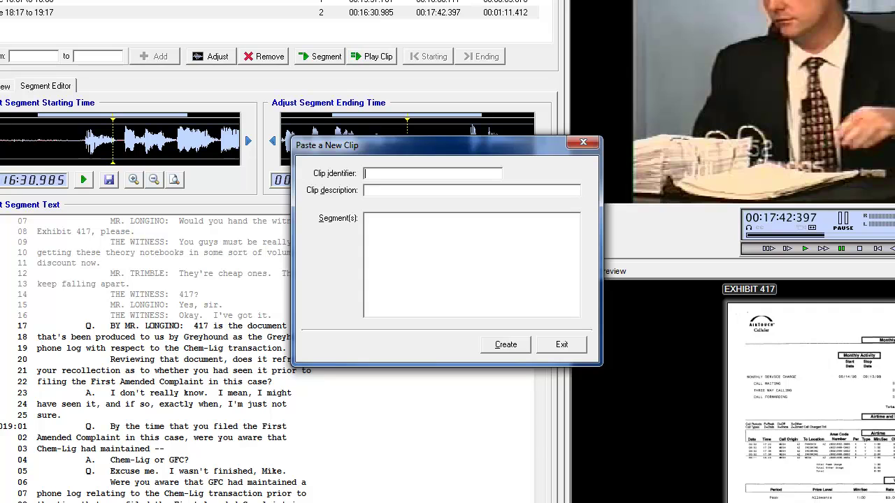
text(MP-01Phone Log)
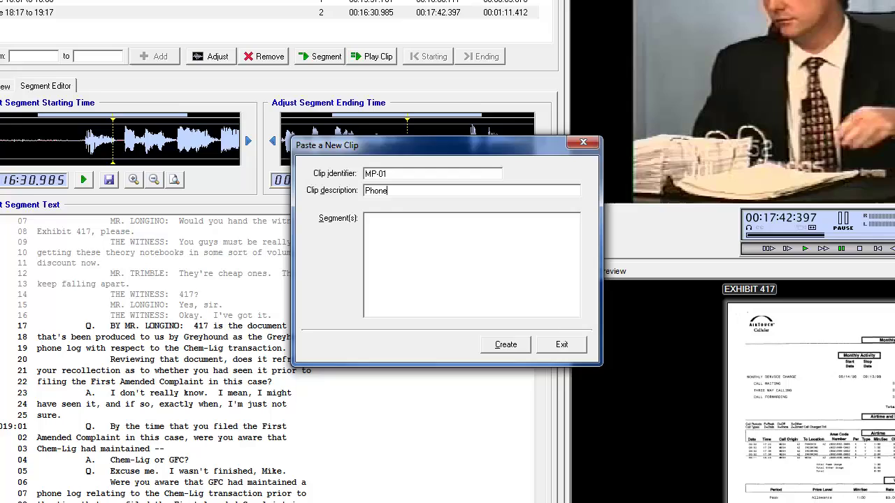
key(Tab)
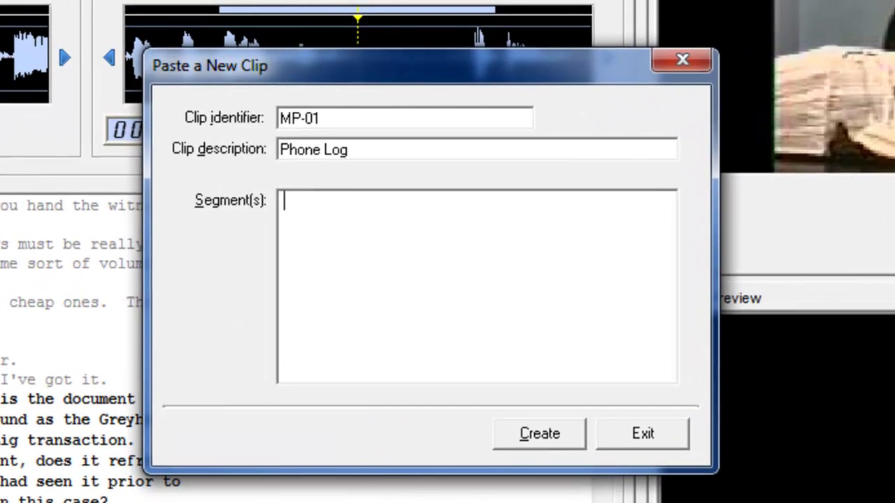
text(7:2 8:18  9.1 9.15  10-18 12;22  13 5 14 19  15;3 - 15;25)
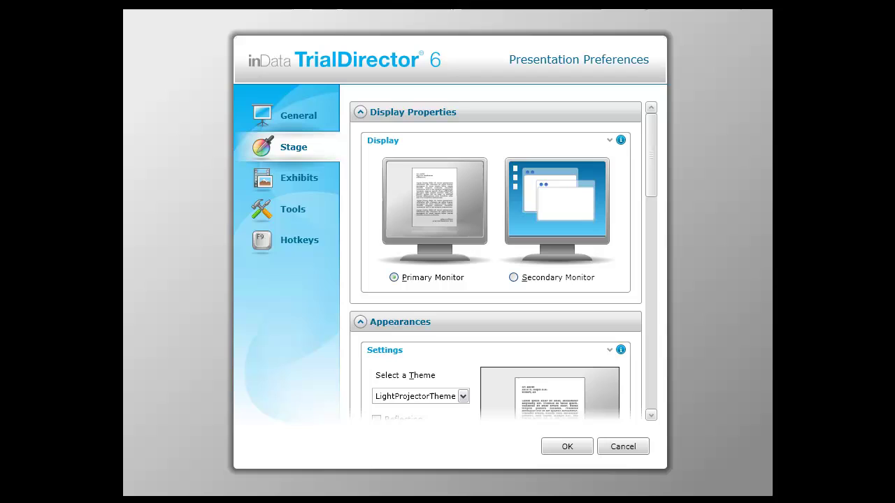
- Set the Exhibits DVT Segment Start Adjustment to 500 ms
click(293, 179)
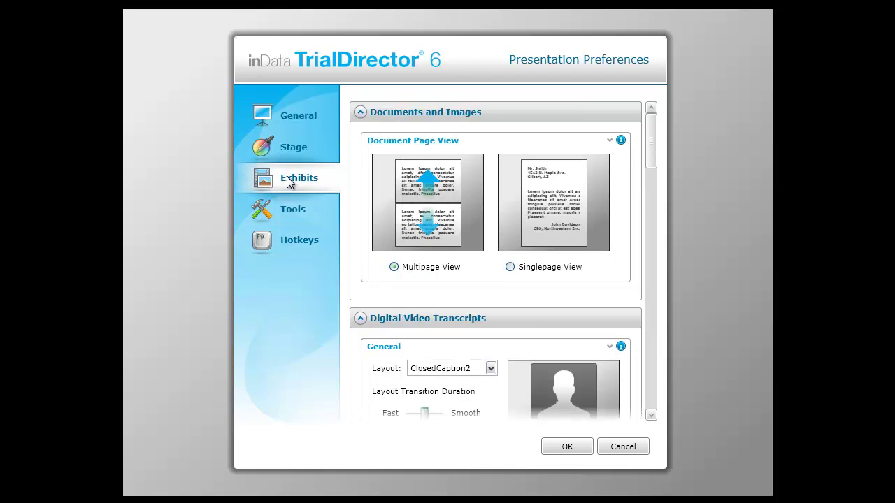
mouse_move(650, 134)
mouse_down()
mouse_move(656, 283)
mouse_move(656, 274)
mouse_up()
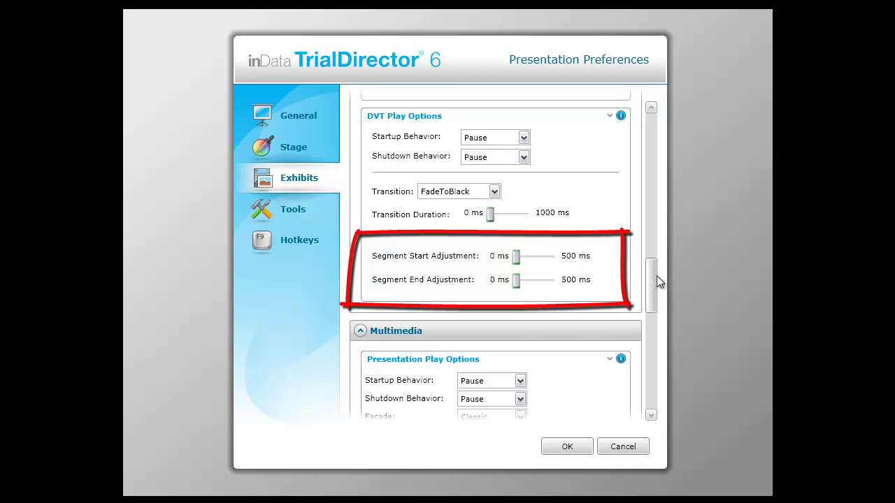
mouse_move(516, 258)
drag(516, 258, 557, 268)
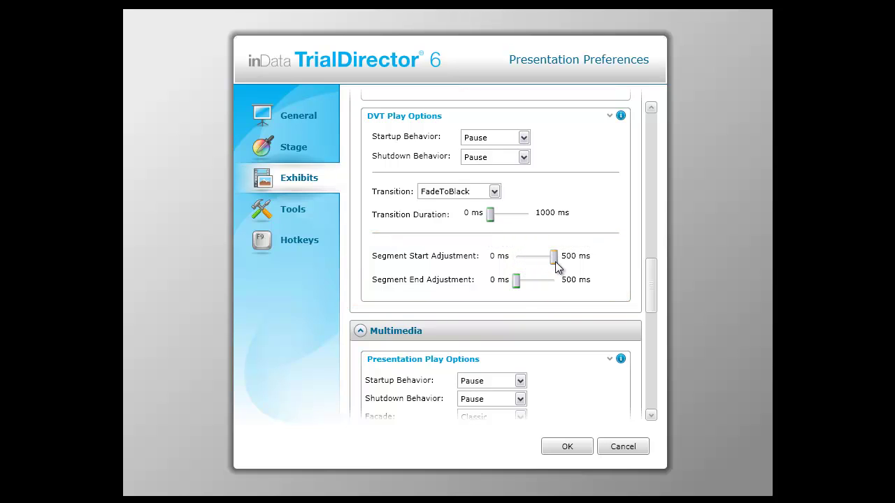
scroll(557, 268, down, 15)
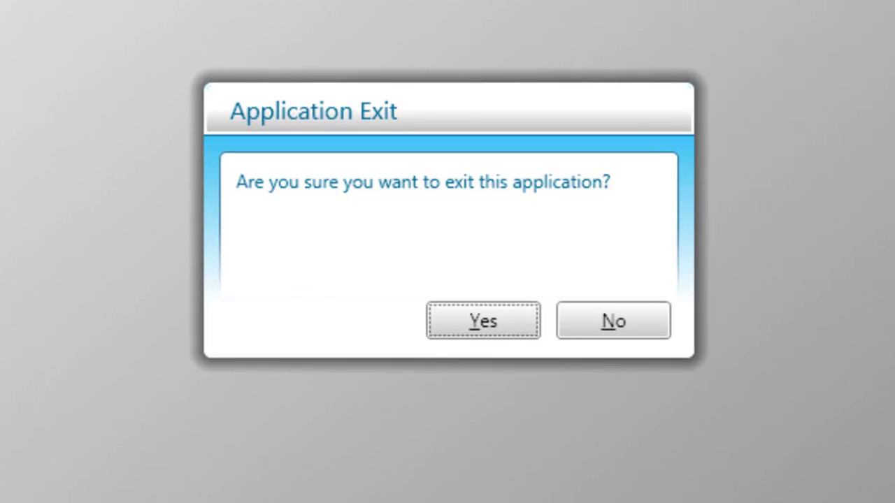
- Confirm Yes in the Application Exit prompt to return to the Case Library
key(Return)
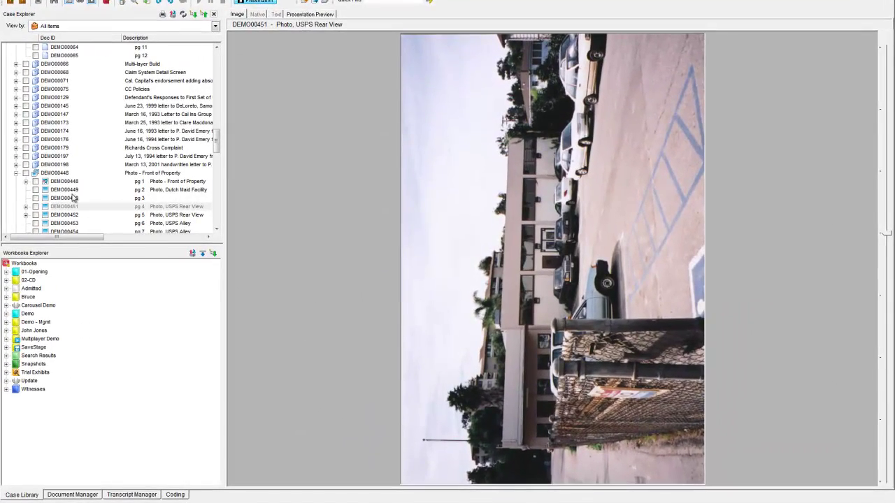
- Preview the page 3 image, the Dutch Maid Facility photo and the Front of Property photo
click(73, 198)
click(75, 190)
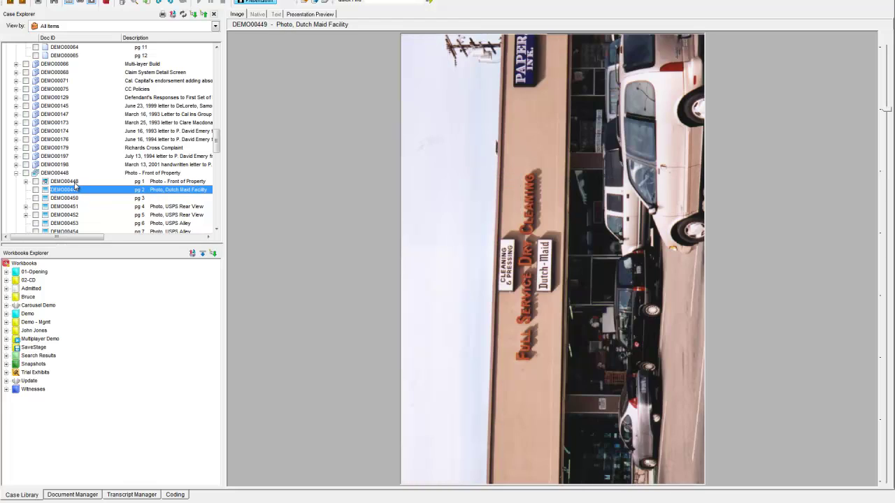
click(74, 181)
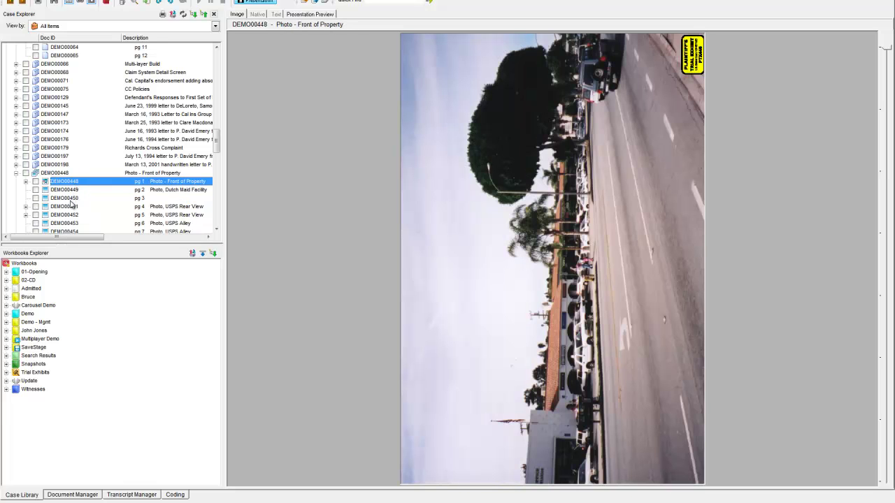
- Select Front of Property photos DEMO00448 through DEMO00451 and rotate them clockwise
ctrl+click(70, 190)
ctrl+click(71, 198)
ctrl+click(71, 206)
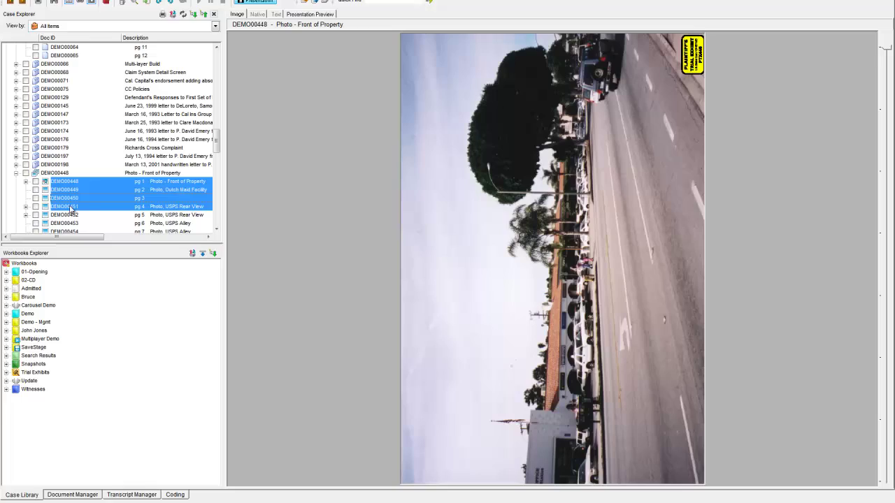
right_click(69, 192)
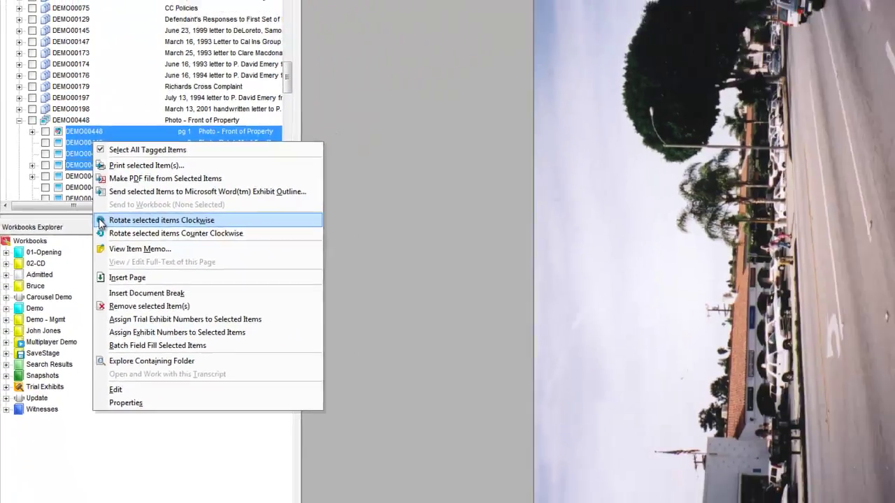
click(150, 171)
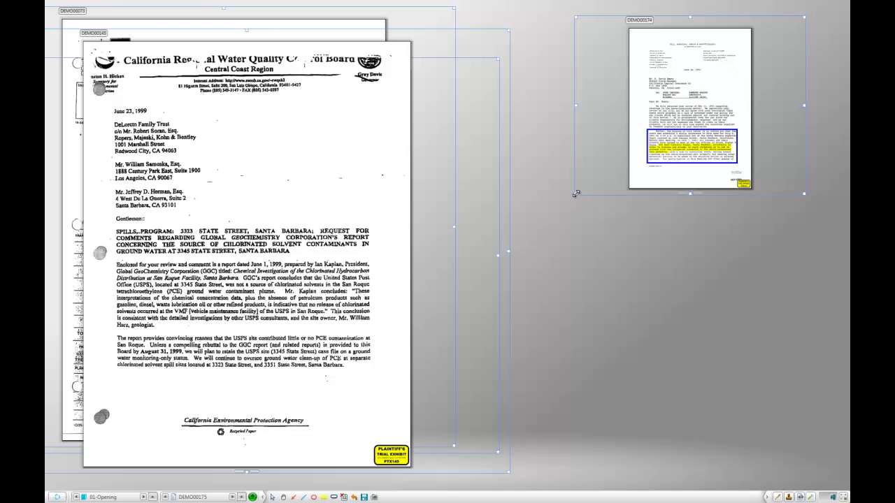
- Enlarge the DEMO00174 letter's zone and move it left to sit atop DEMO00145
drag(575, 194, 500, 293)
drag(466, 340, 454, 369)
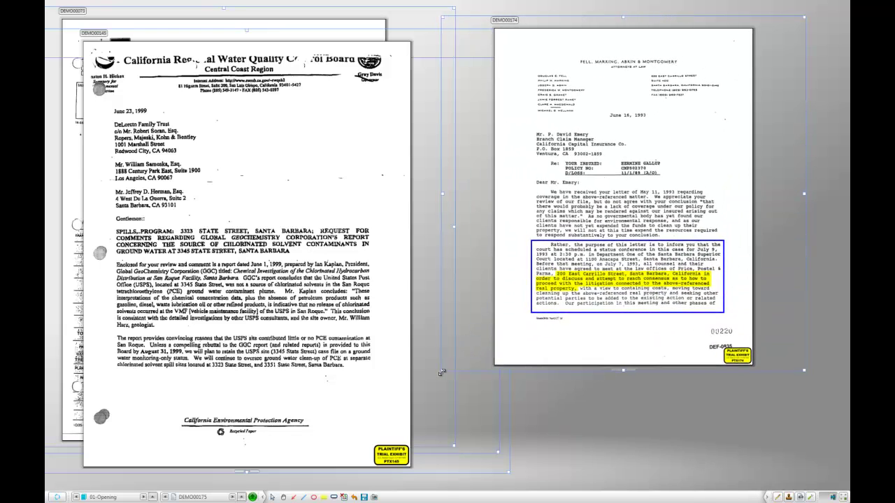
drag(631, 201, 249, 241)
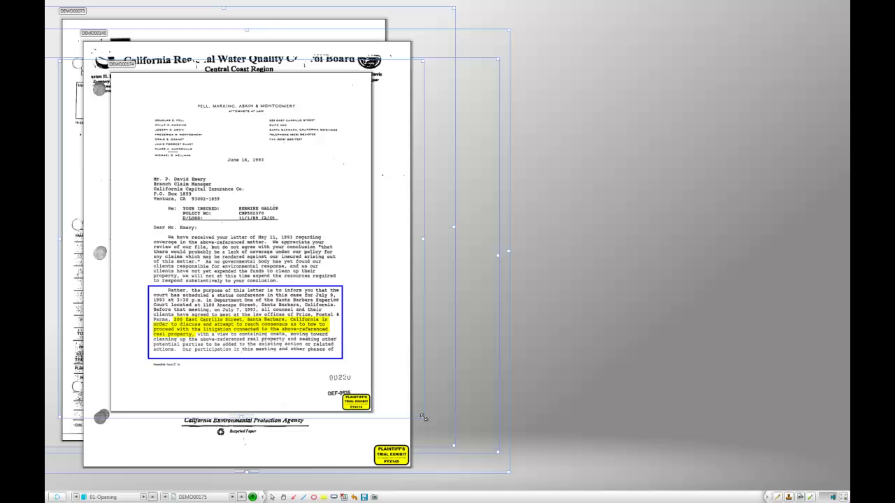
drag(440, 427, 518, 466)
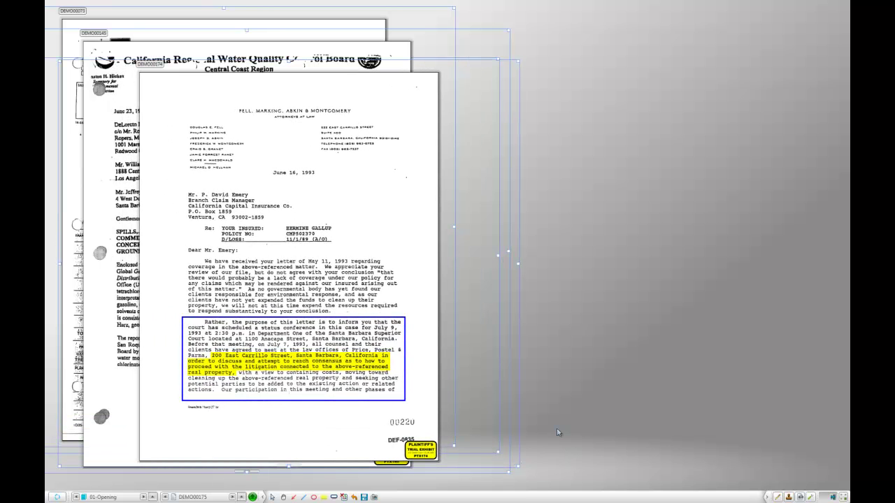